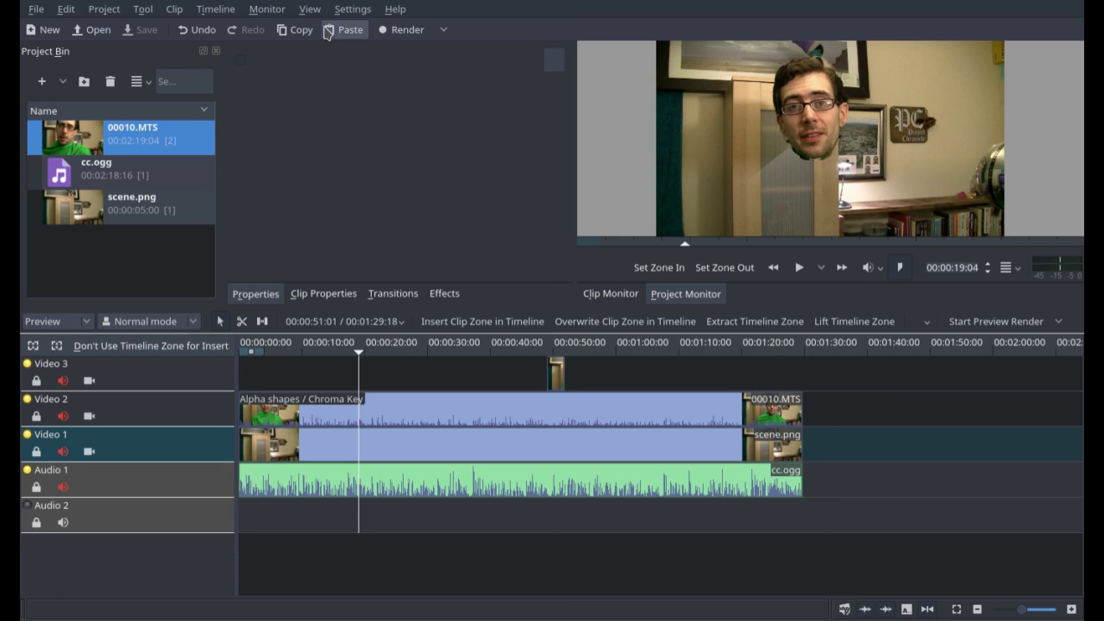
Preview the raw 00010.MTS footage, the scene.png still, then the composited timeline output
{"action": "left_click", "coordinate": [87, 138]}
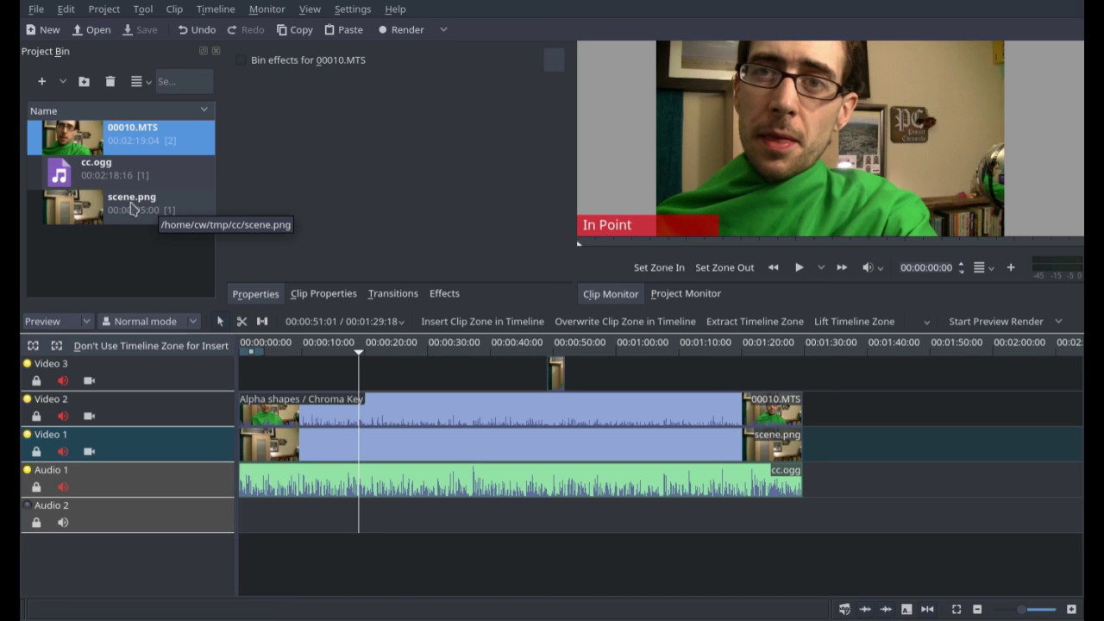
{"action": "left_click", "coordinate": [74, 216]}
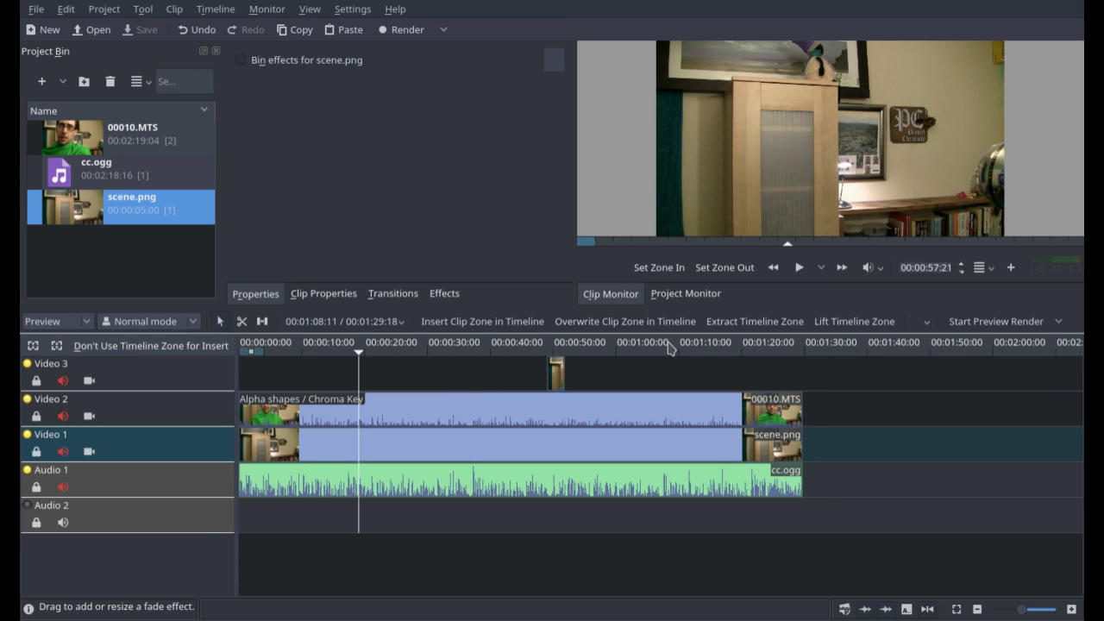
{"action": "left_click", "coordinate": [679, 294]}
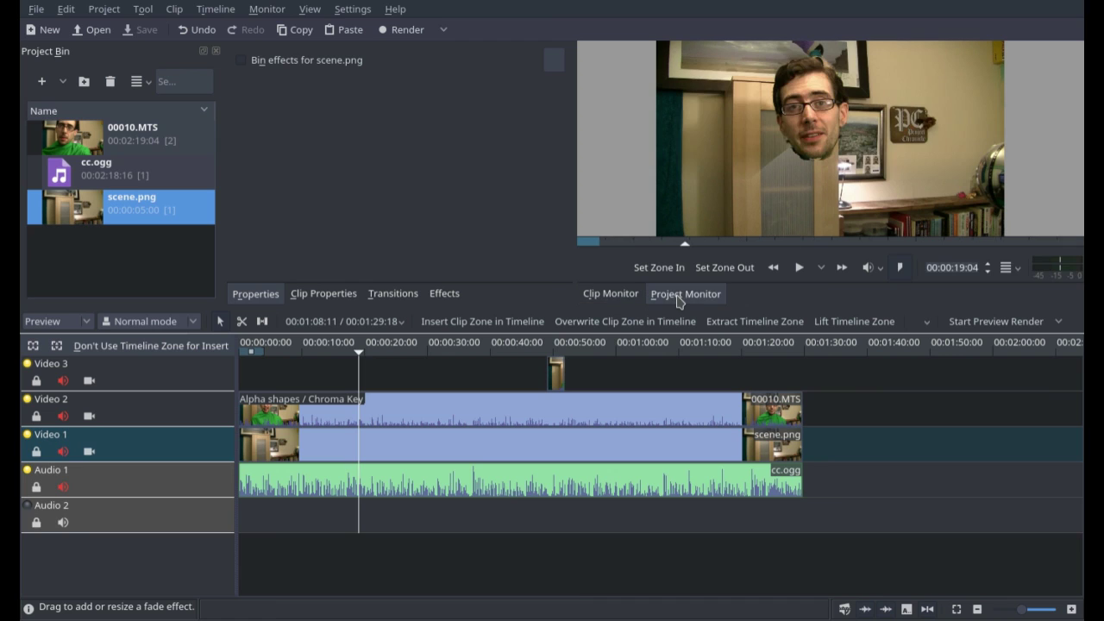
{"action": "left_click", "coordinate": [1006, 269]}
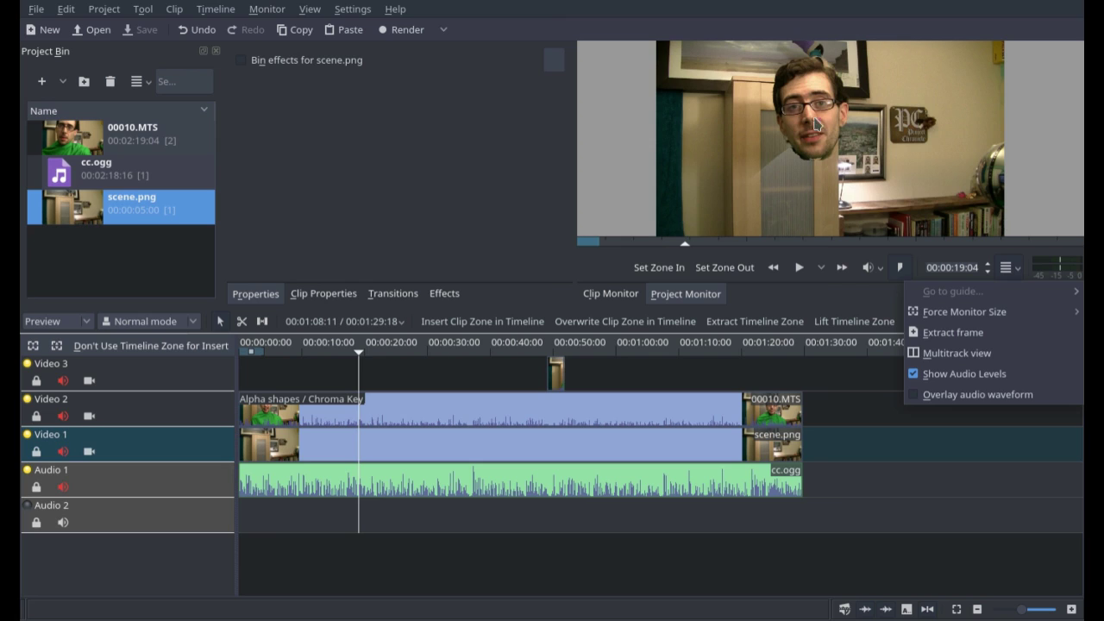
{"action": "left_click", "coordinate": [483, 207]}
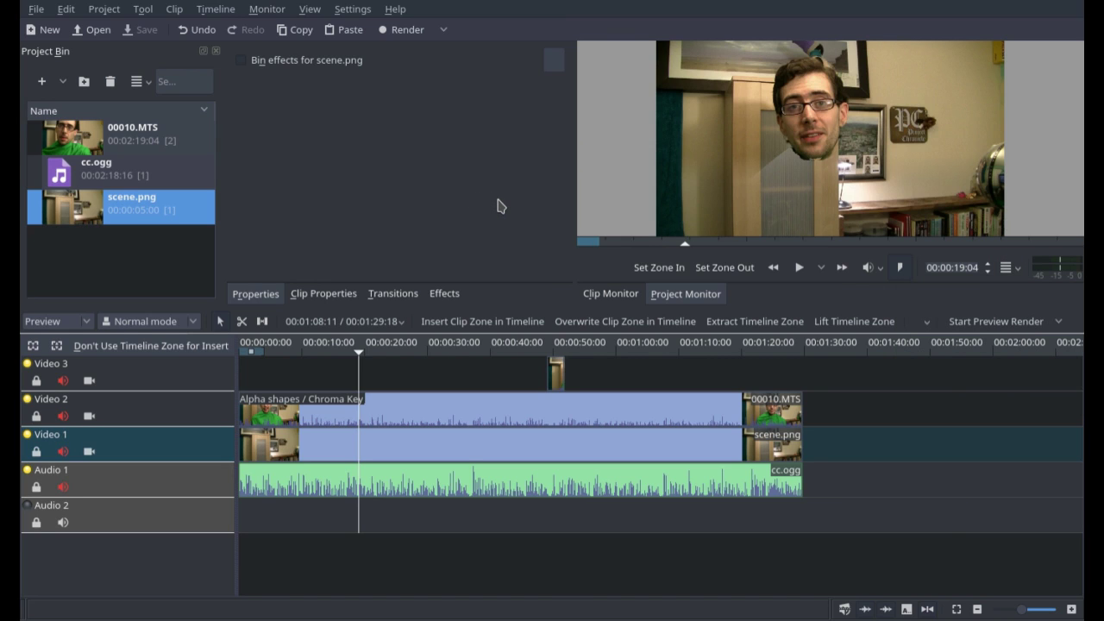
Compare scene.png and raw footage, checking the composite at 00:00:23:22, 00:00:50:08 and 00:00:39:16
{"action": "left_click", "coordinate": [93, 226]}
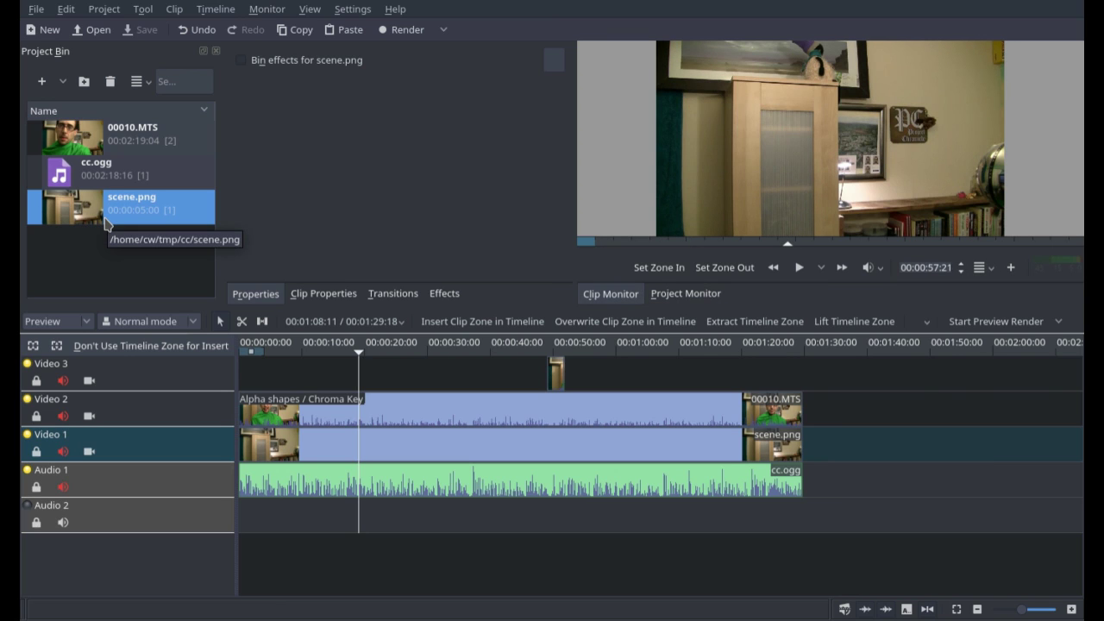
{"action": "left_click", "coordinate": [78, 146]}
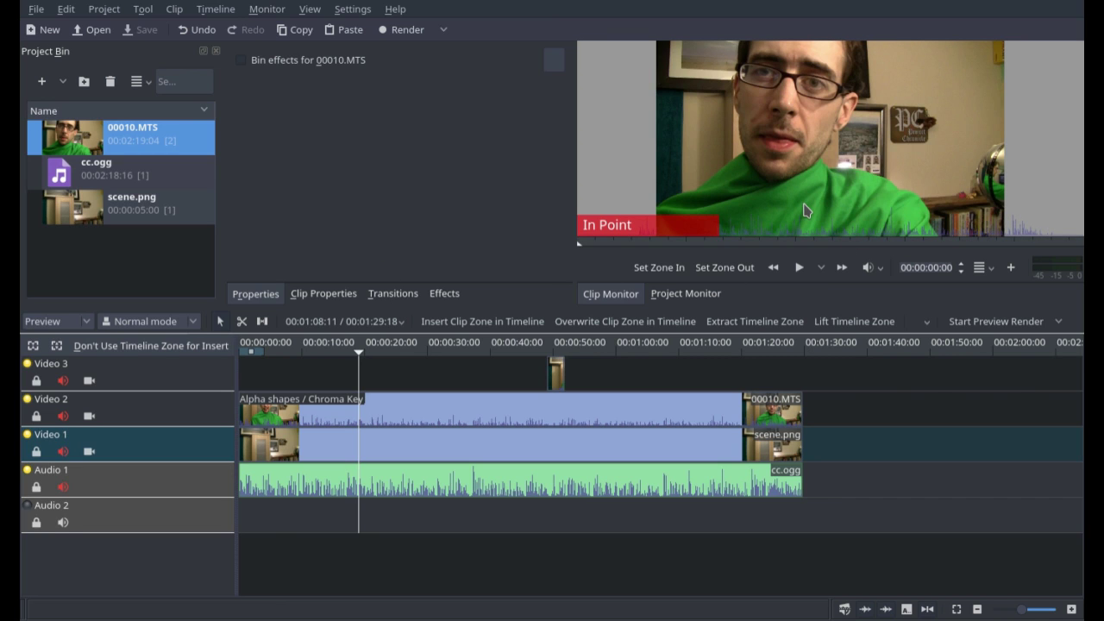
{"action": "left_click", "coordinate": [387, 374]}
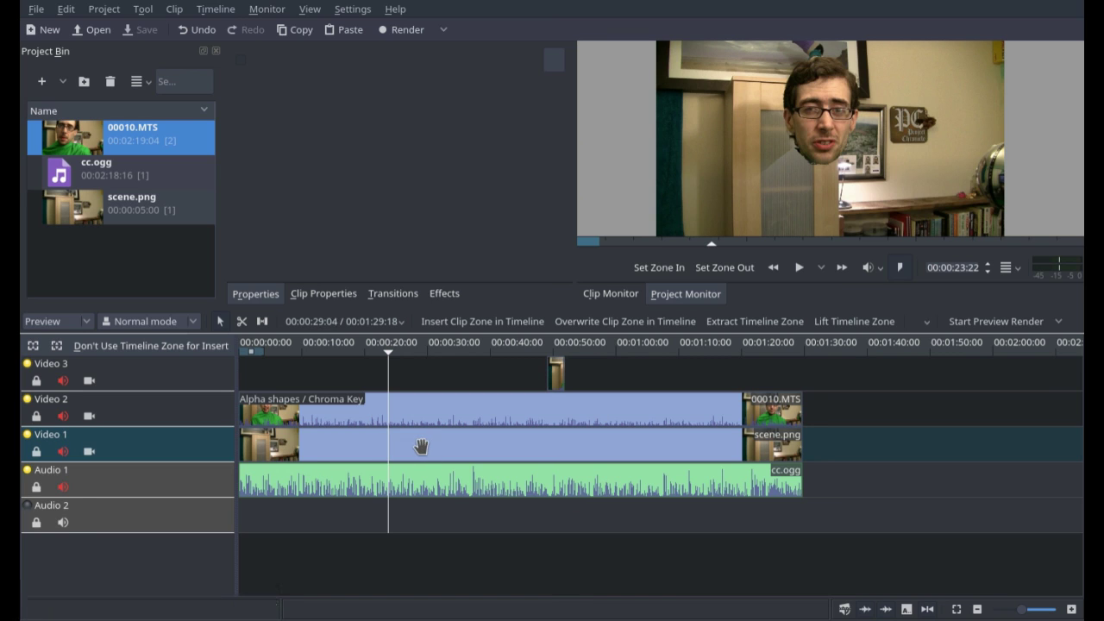
{"action": "left_click", "coordinate": [95, 213]}
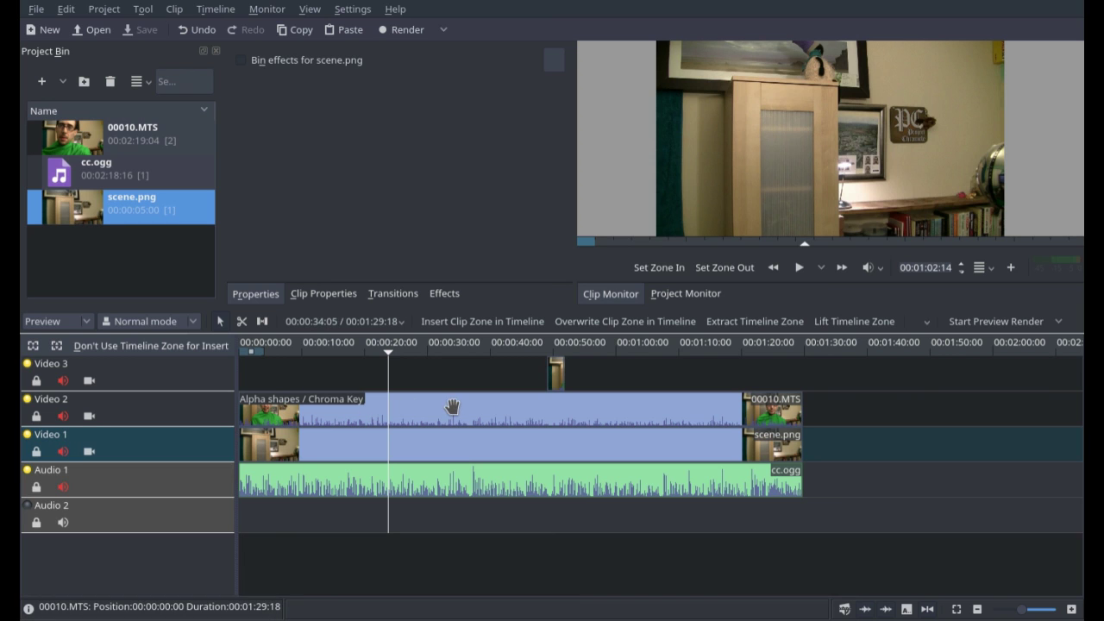
{"action": "left_click", "coordinate": [556, 351]}
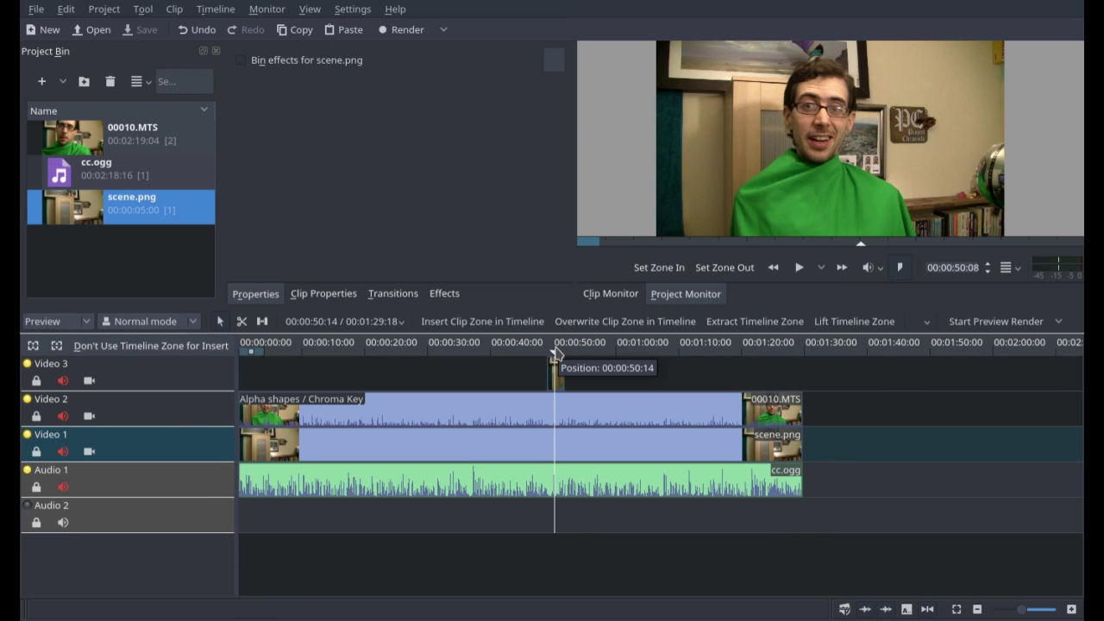
{"action": "left_click", "coordinate": [488, 353]}
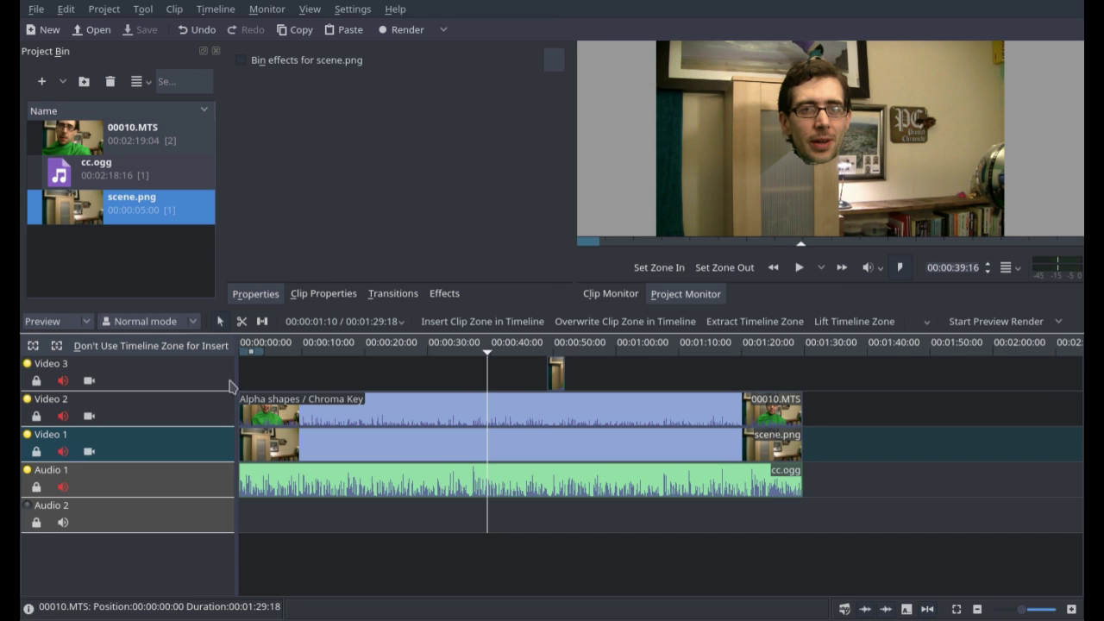
Keep timeline preview quality at Preview and select the 00010.MTS clip on Video 2
{"action": "left_click", "coordinate": [72, 322]}
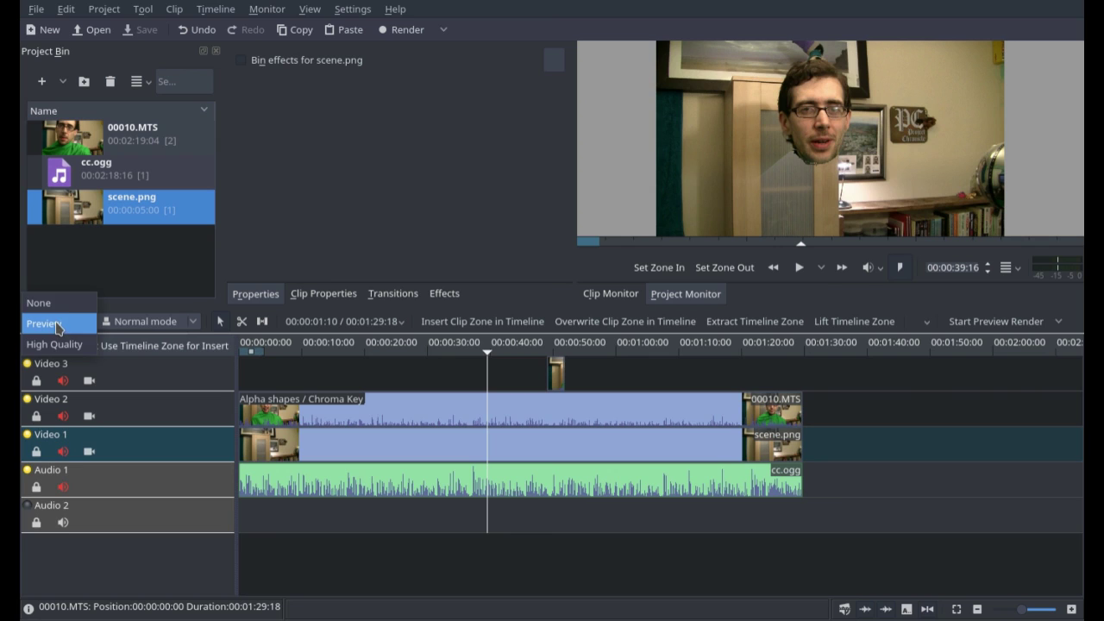
{"action": "left_click", "coordinate": [57, 325]}
{"action": "left_click", "coordinate": [56, 324]}
{"action": "left_click", "coordinate": [56, 324]}
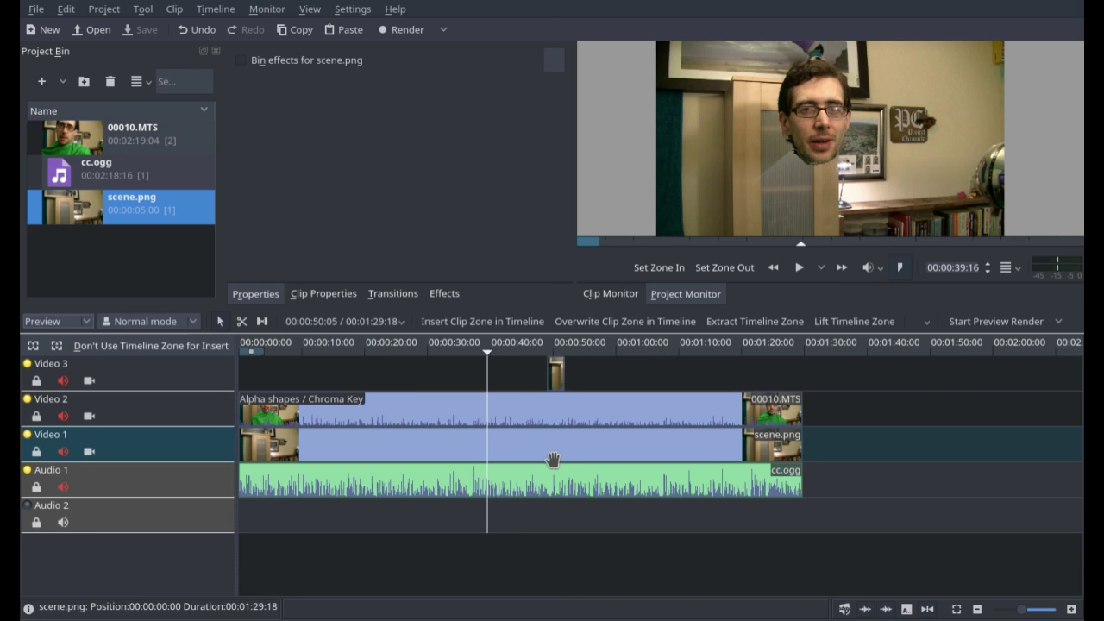
{"action": "left_click", "coordinate": [428, 413]}
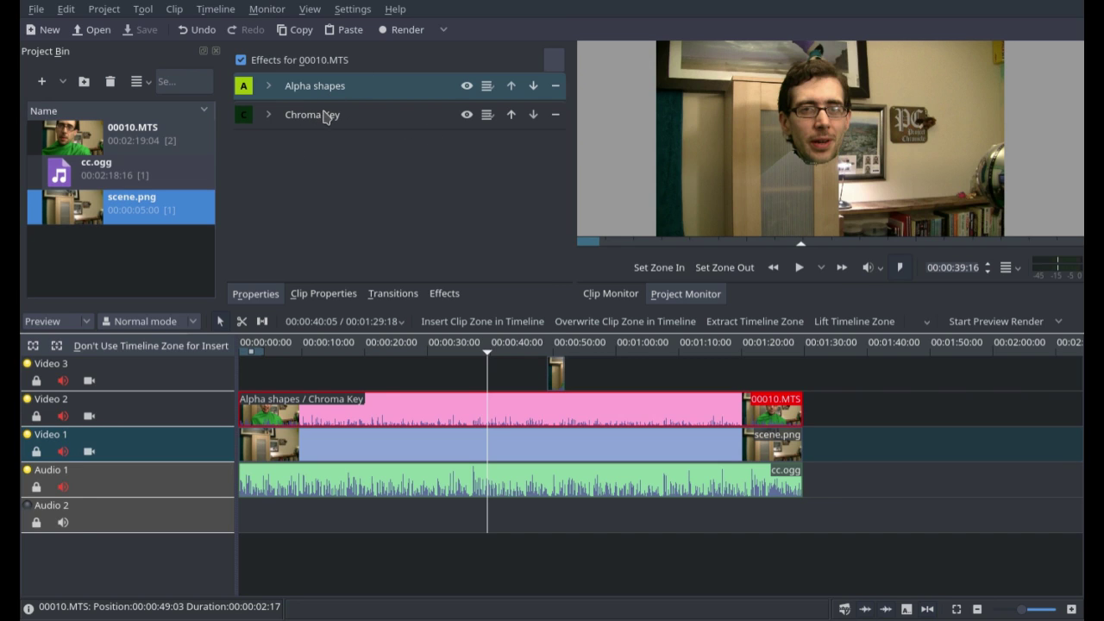
Disable Chroma Key, hide the room background track, and expand the Alpha shapes settings
{"action": "left_click", "coordinate": [466, 116]}
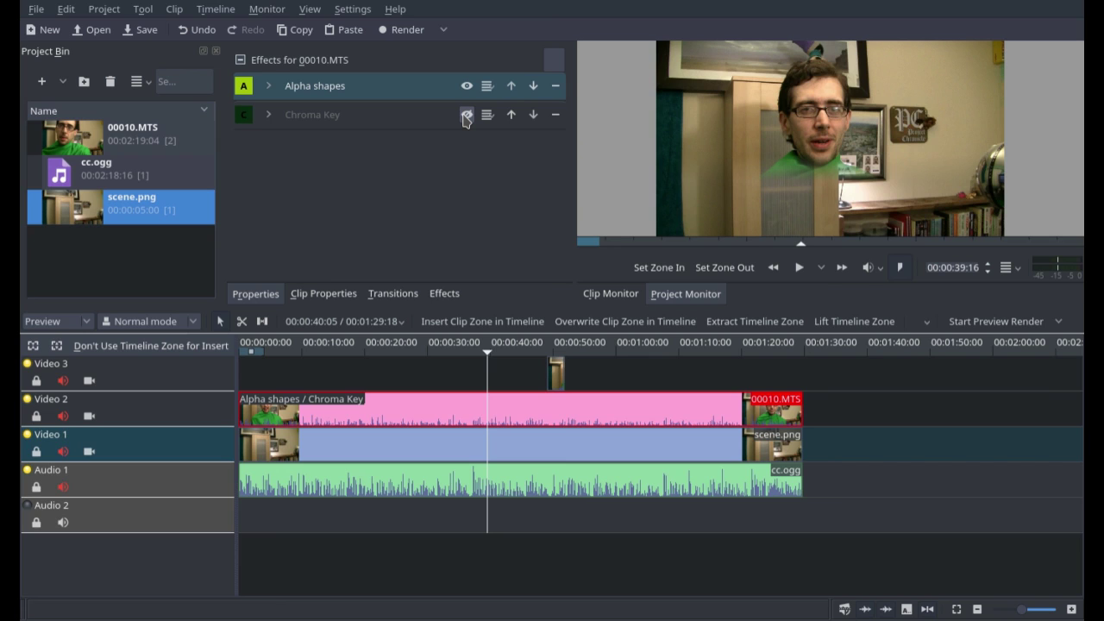
{"action": "left_click", "coordinate": [89, 451]}
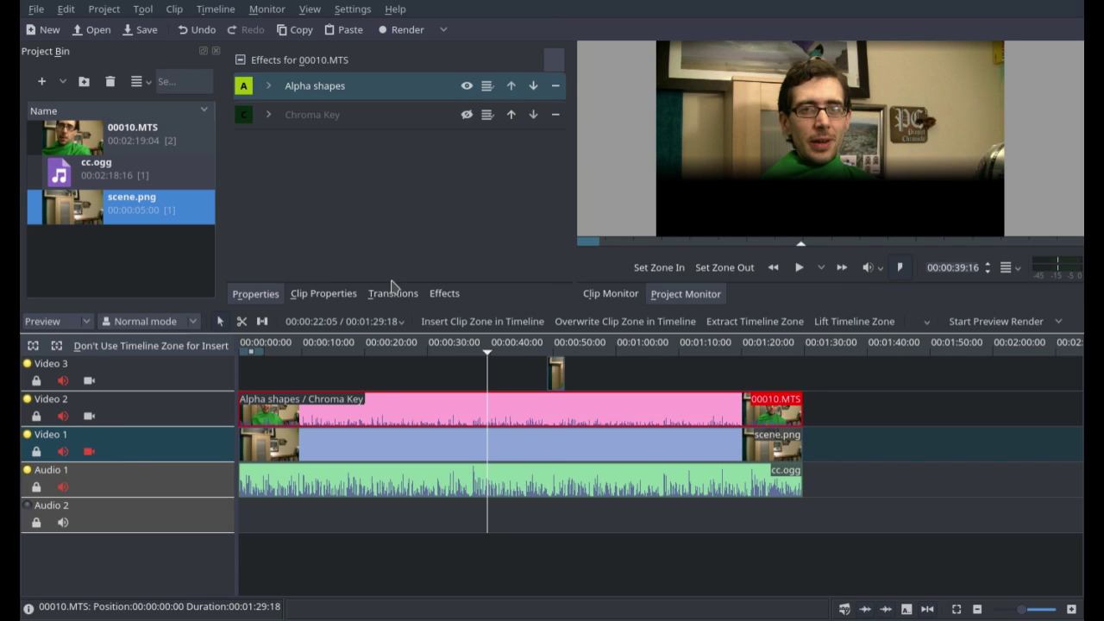
{"action": "left_click", "coordinate": [268, 87]}
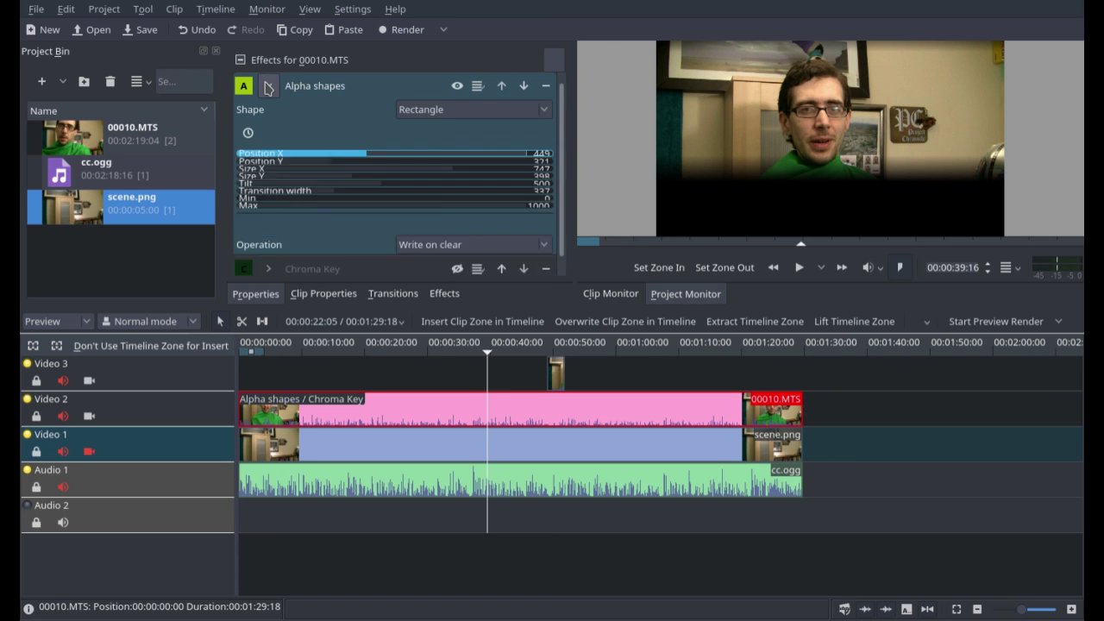
{"action": "scroll", "coordinate": [563, 145], "scroll_direction": "down", "scroll_amount": 1}
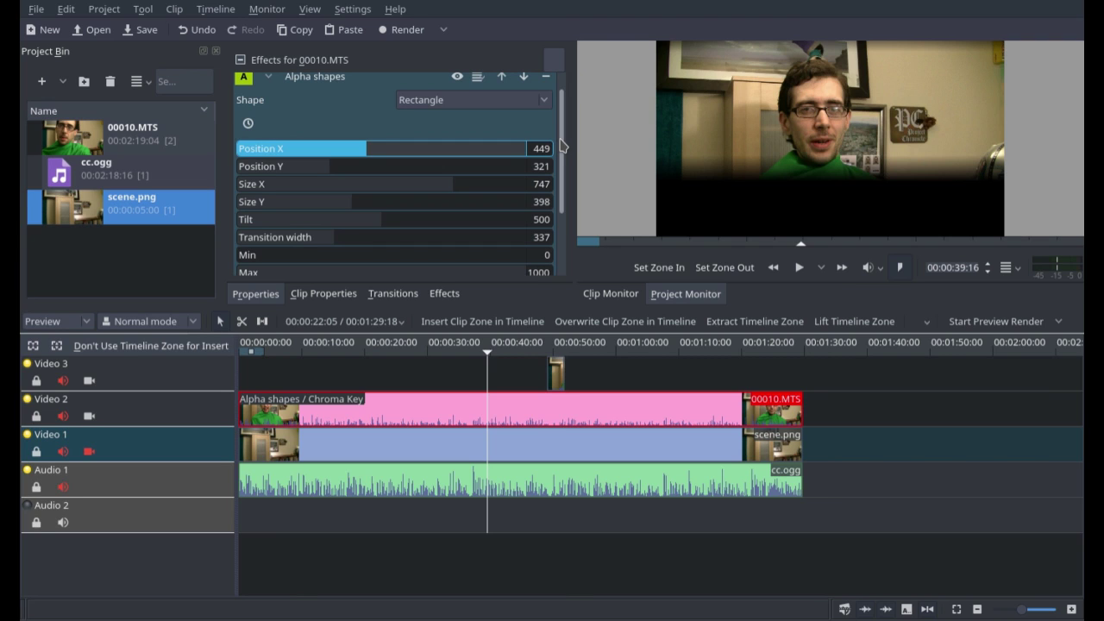
Show the room background again and size the alpha rectangle to 829 wide by 431 tall
{"action": "left_click", "coordinate": [88, 451]}
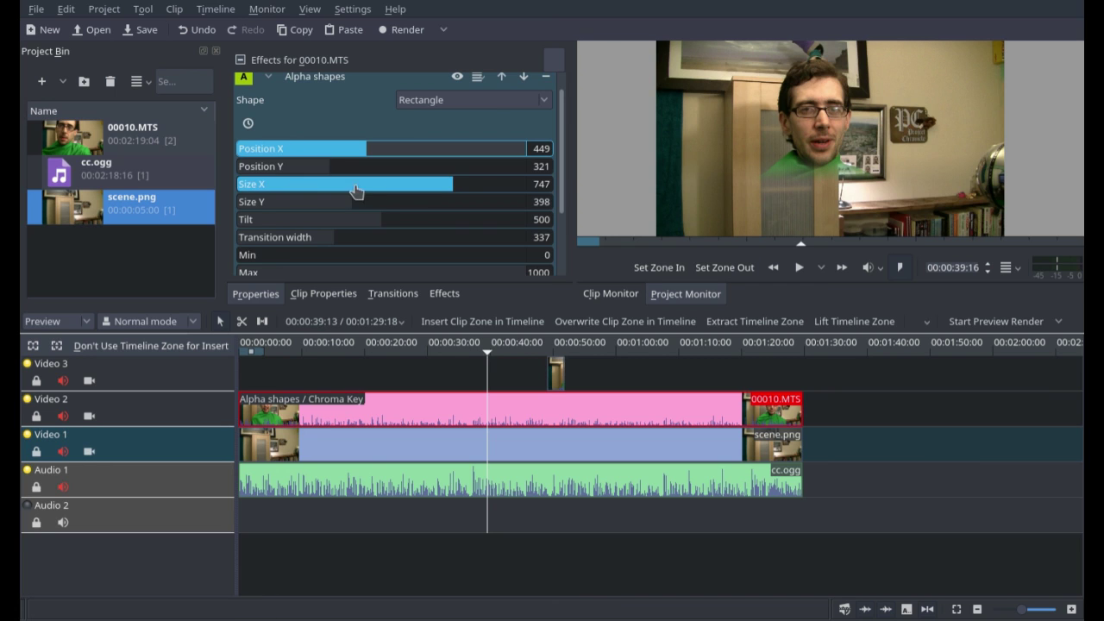
{"action": "mouse_move", "coordinate": [450, 188]}
{"action": "left_mouse_down"}
{"action": "mouse_move", "coordinate": [389, 184]}
{"action": "mouse_move", "coordinate": [463, 192]}
{"action": "left_mouse_up"}
{"action": "left_click", "coordinate": [475, 189]}
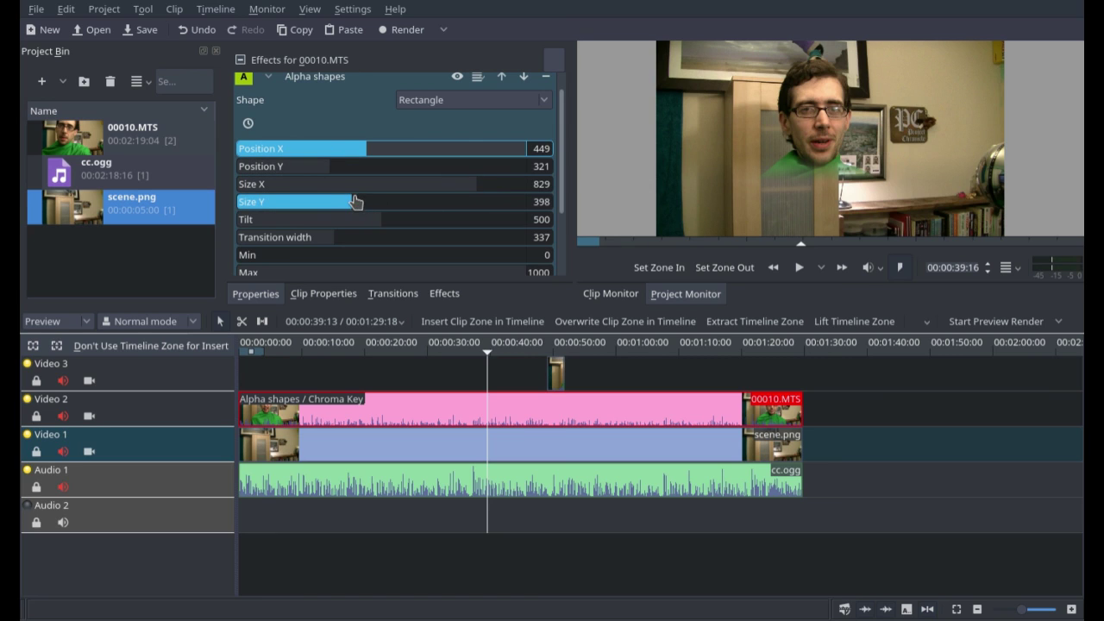
{"action": "mouse_move", "coordinate": [362, 204]}
{"action": "left_mouse_down"}
{"action": "mouse_move", "coordinate": [389, 205]}
{"action": "mouse_move", "coordinate": [362, 204]}
{"action": "left_mouse_up"}
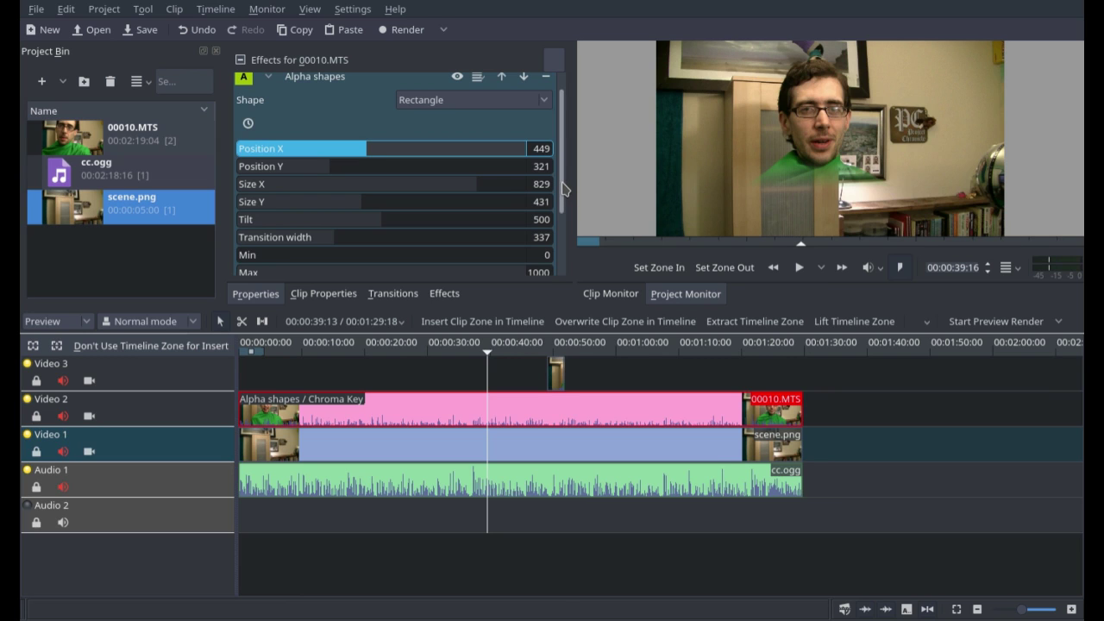
{"action": "scroll", "coordinate": [564, 180], "scroll_direction": "up", "scroll_amount": 1}
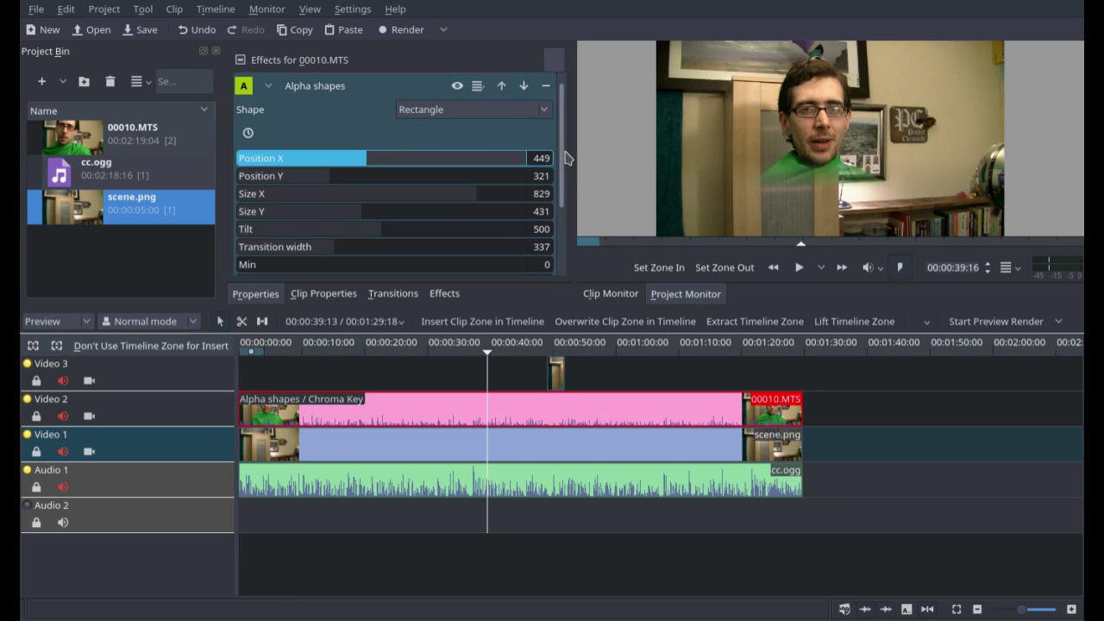
Collapse and disable Alpha shapes, and re-enable Chroma Key on 00010.MTS
{"action": "left_click", "coordinate": [270, 87]}
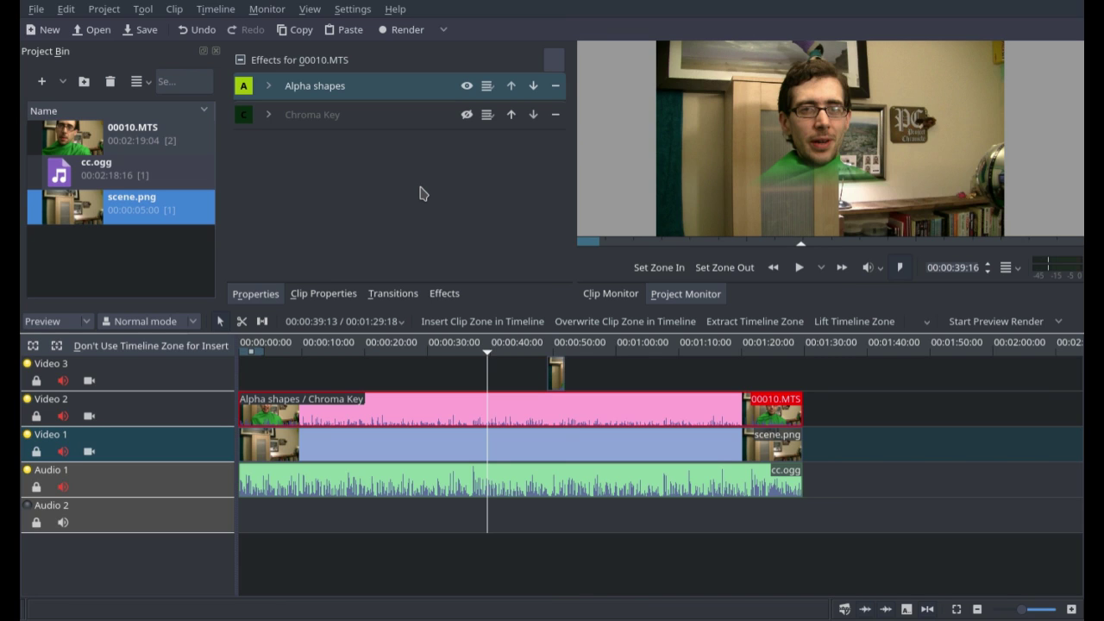
{"action": "left_click", "coordinate": [466, 86]}
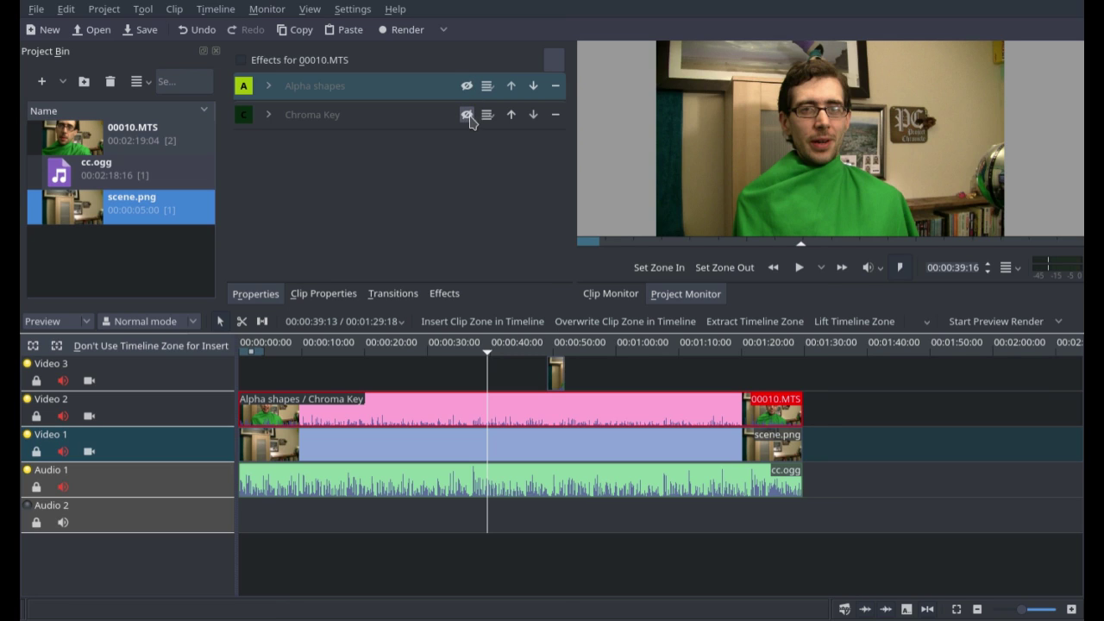
{"action": "left_click", "coordinate": [466, 115]}
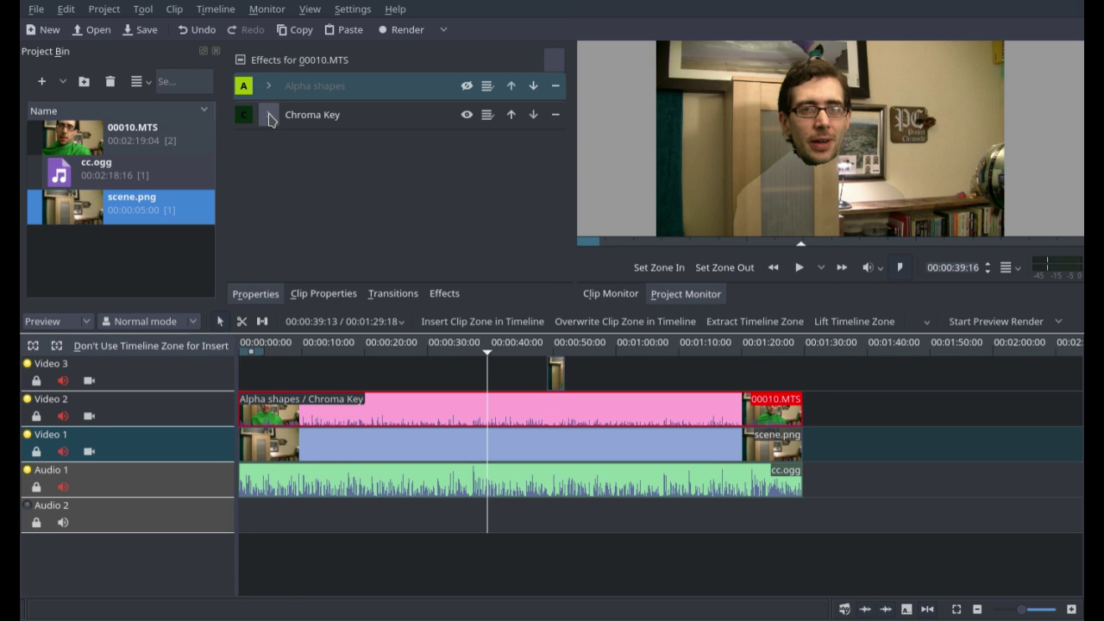
Sample the cape's green as the Chroma Key colour and lower Variance from 168 to 148
{"action": "left_click", "coordinate": [268, 114]}
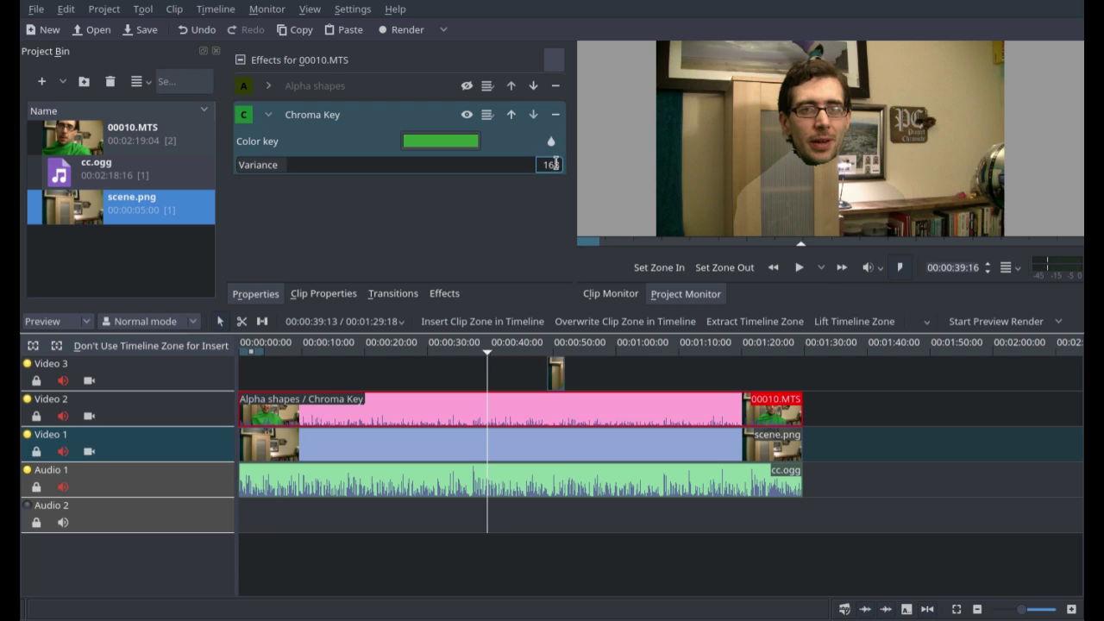
{"action": "left_click", "coordinate": [553, 142]}
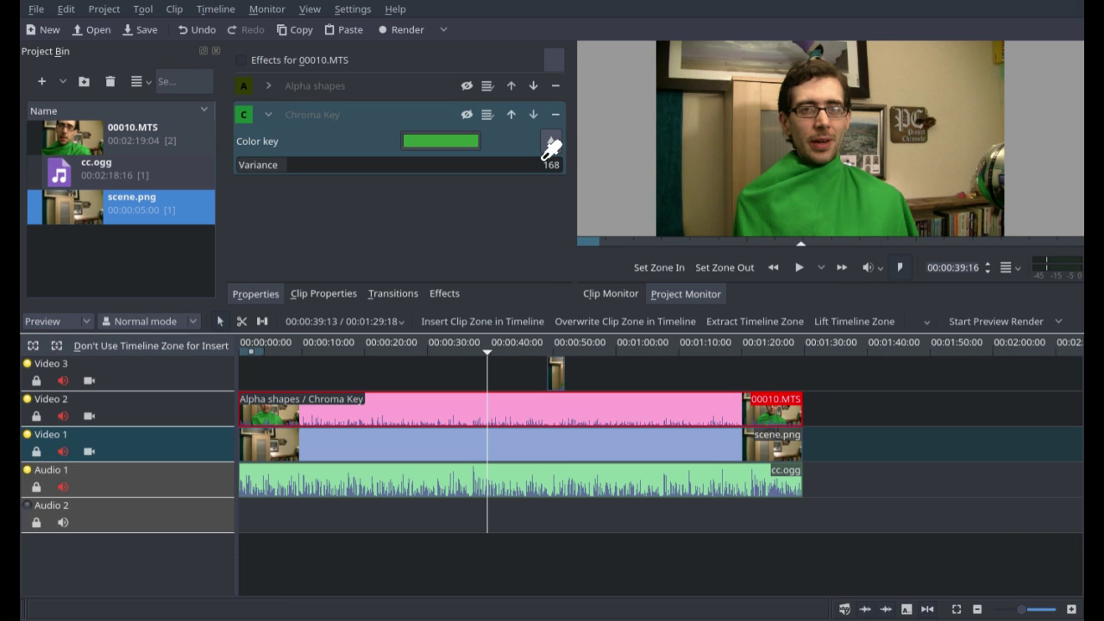
{"action": "left_click", "coordinate": [829, 202]}
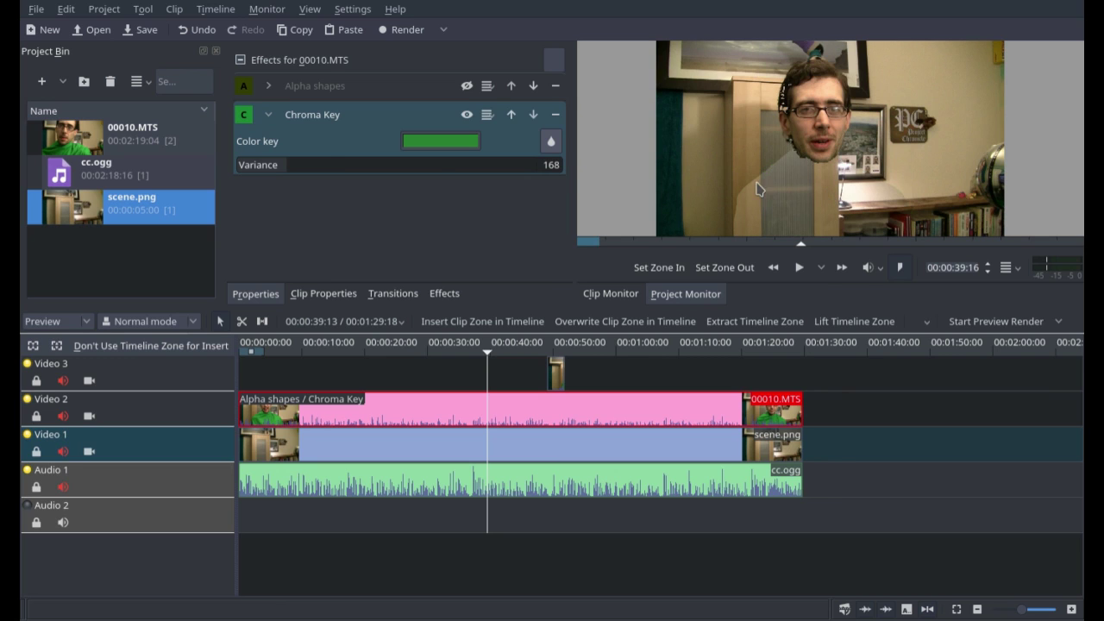
{"action": "left_click_drag", "start_coordinate": [283, 174], "coordinate": [281, 176]}
Collapse Chroma Key, re-enable Alpha shapes, and move the playhead to 00:00:29:13
{"action": "left_click", "coordinate": [268, 115]}
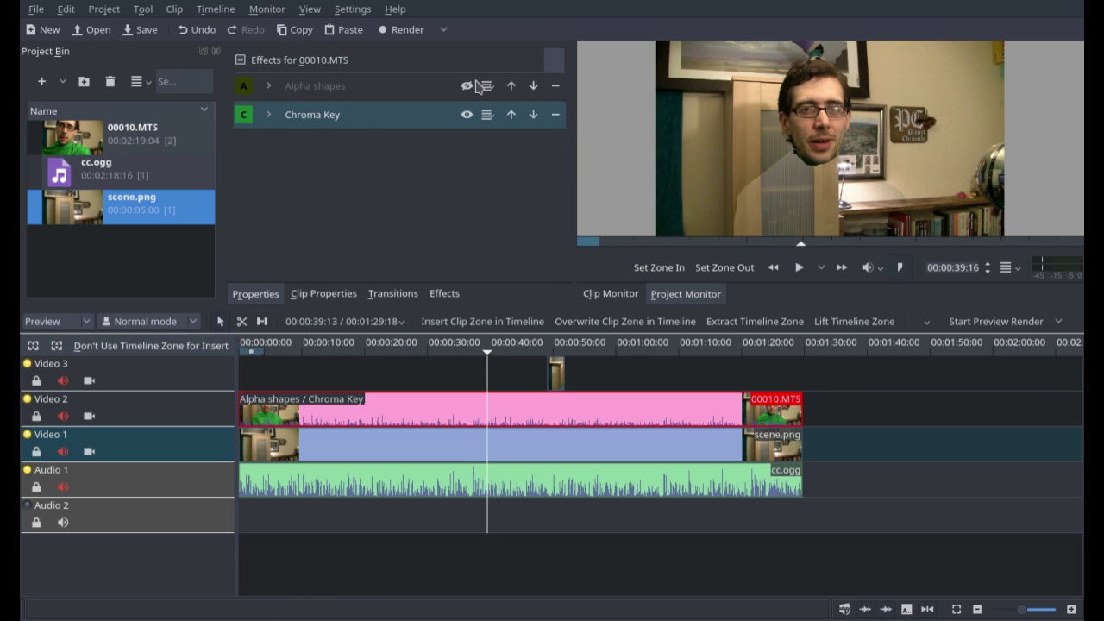
{"action": "left_click", "coordinate": [466, 87]}
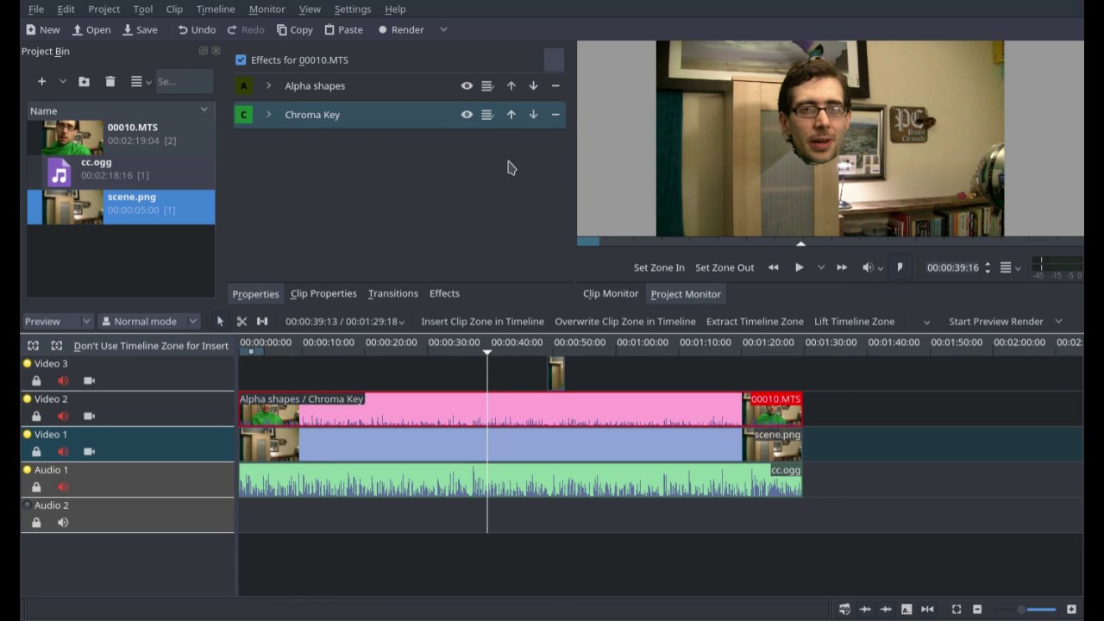
{"action": "left_click", "coordinate": [424, 380]}
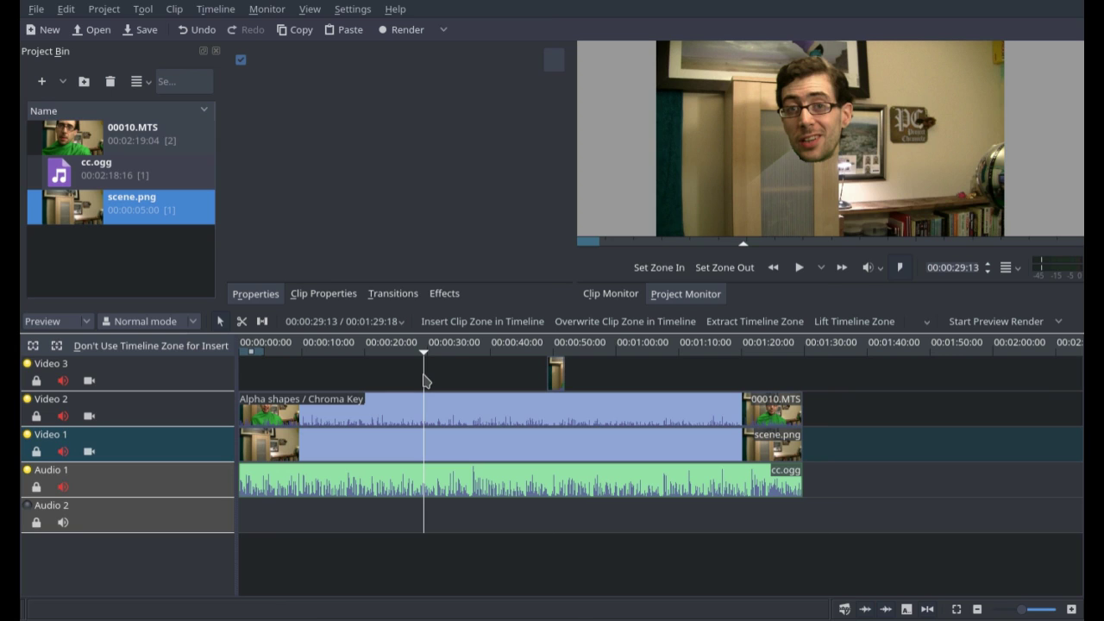
Show the effects library's Alpha manipulation group, then open the Help menu
{"action": "left_click", "coordinate": [444, 294]}
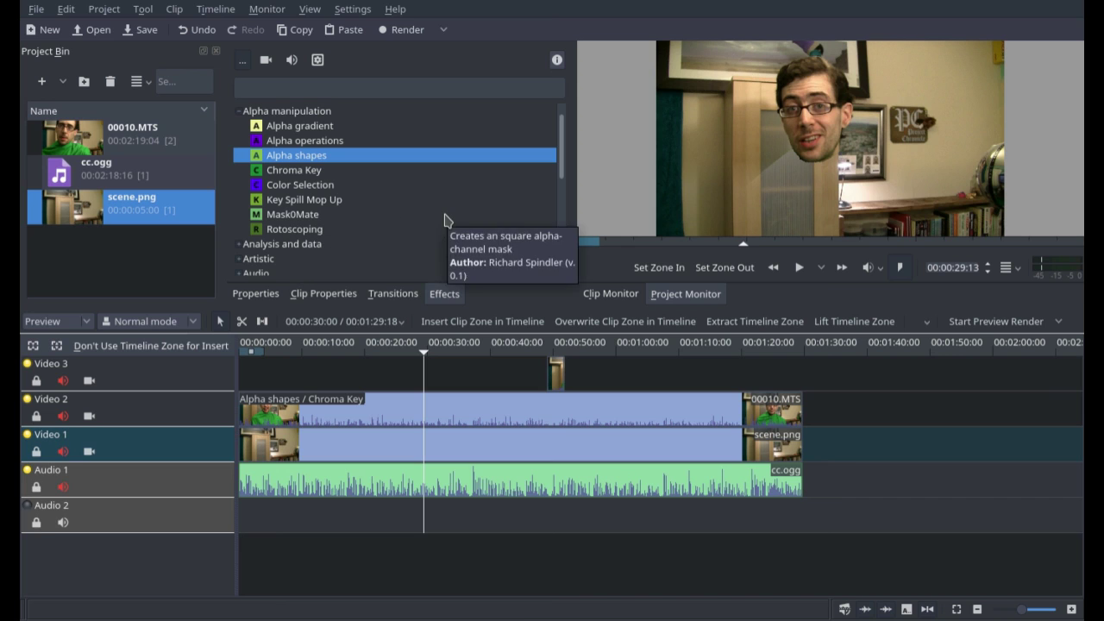
{"action": "left_click", "coordinate": [395, 8]}
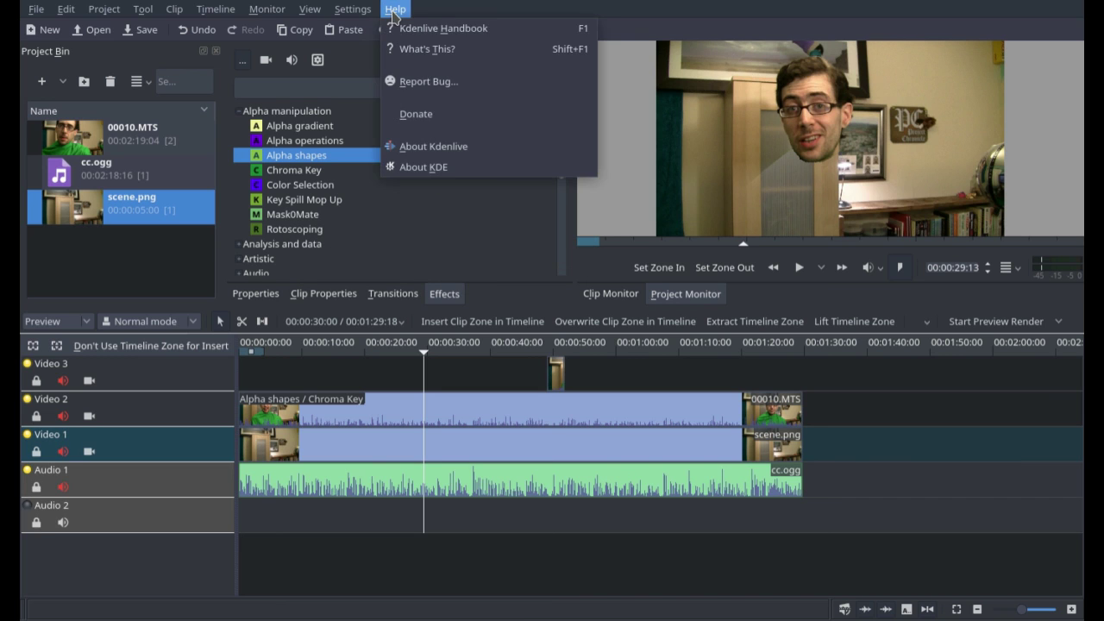
Open About Kdenlive and check its Version tab for 16.08.2, then return to the About tab
{"action": "left_click", "coordinate": [453, 147]}
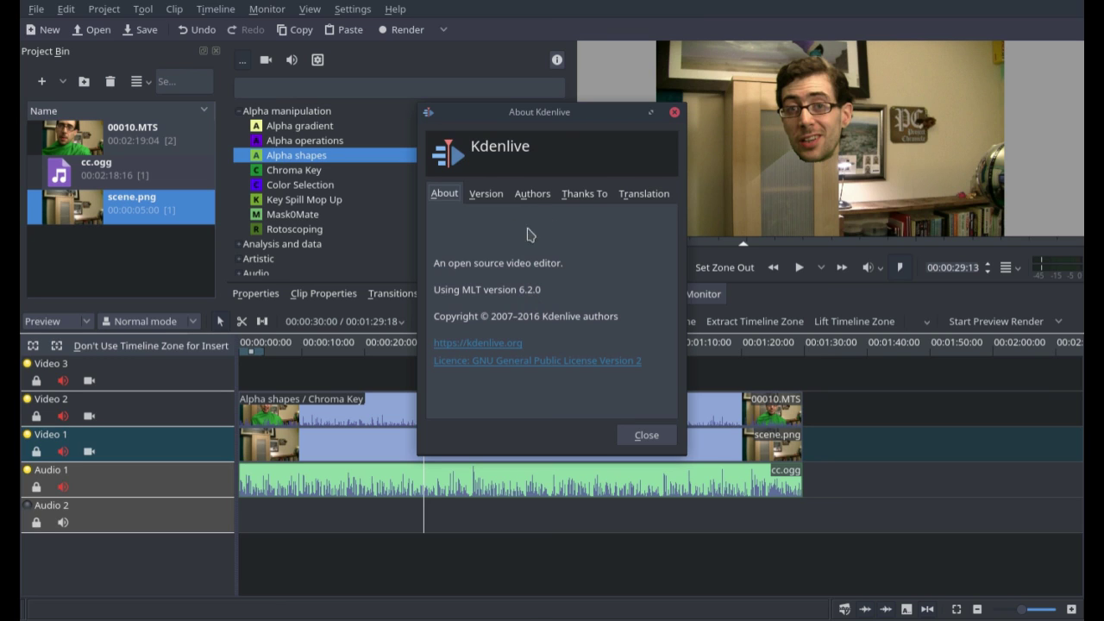
{"action": "left_click", "coordinate": [487, 195]}
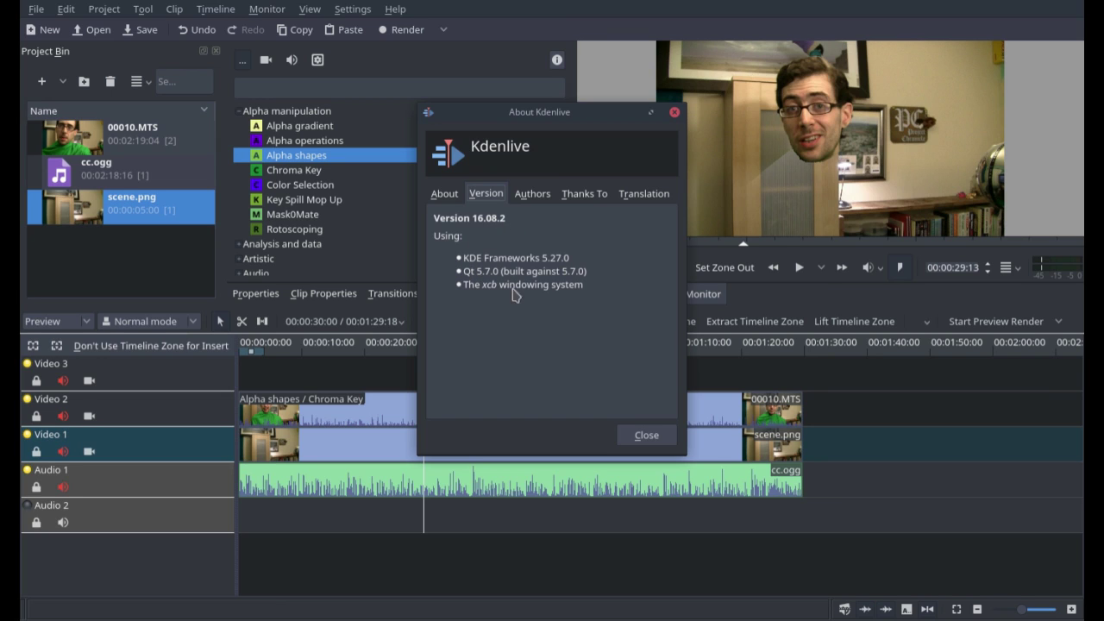
{"action": "left_click", "coordinate": [442, 195]}
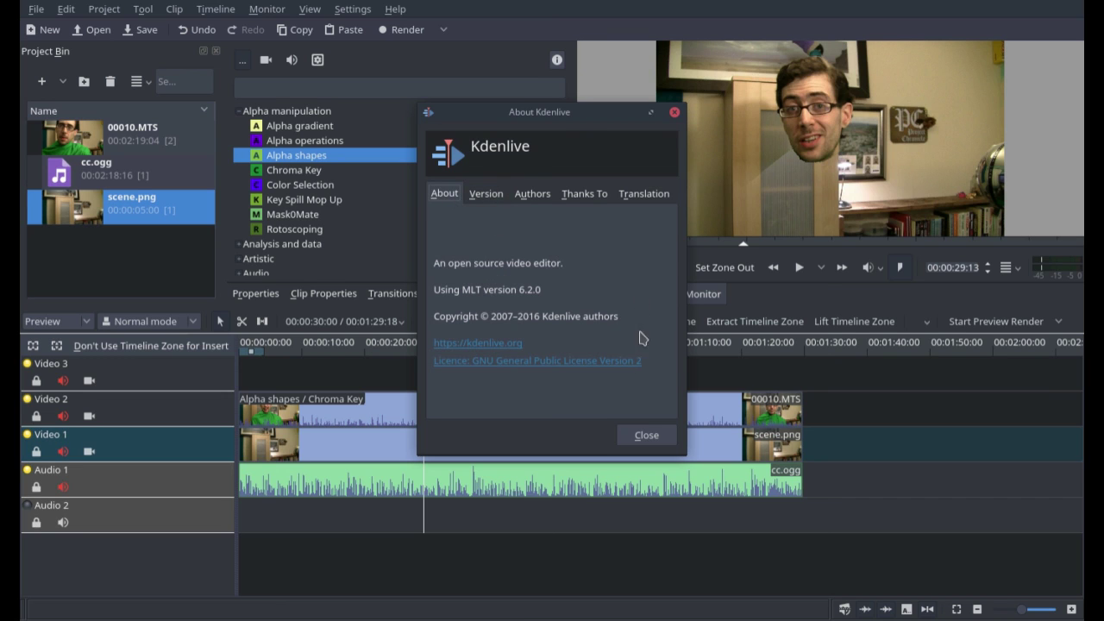
{"action": "left_click", "coordinate": [646, 435]}
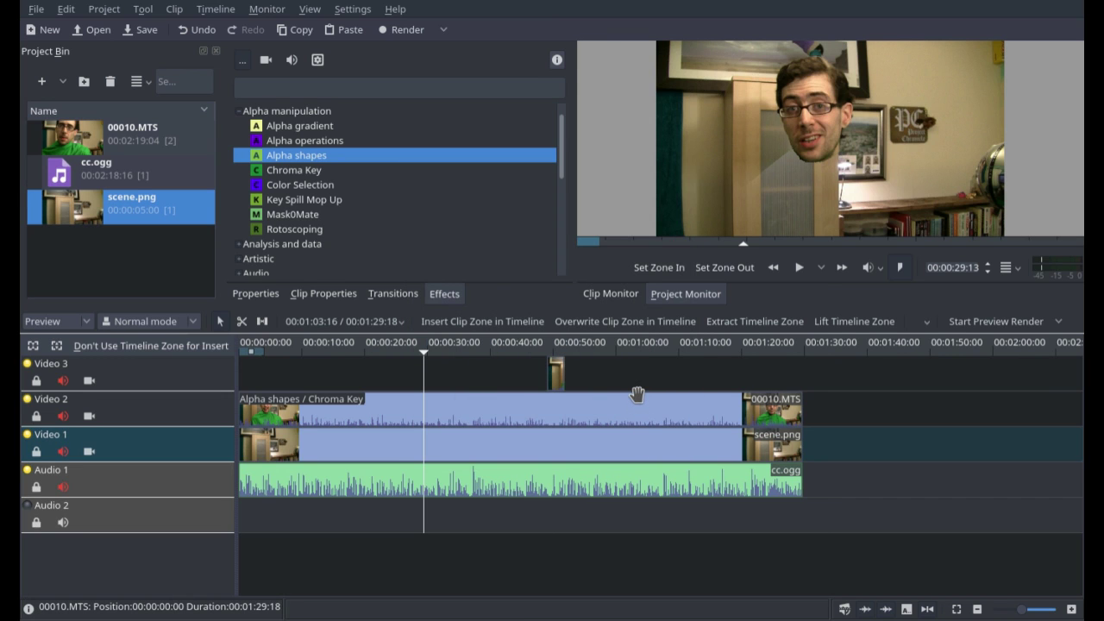